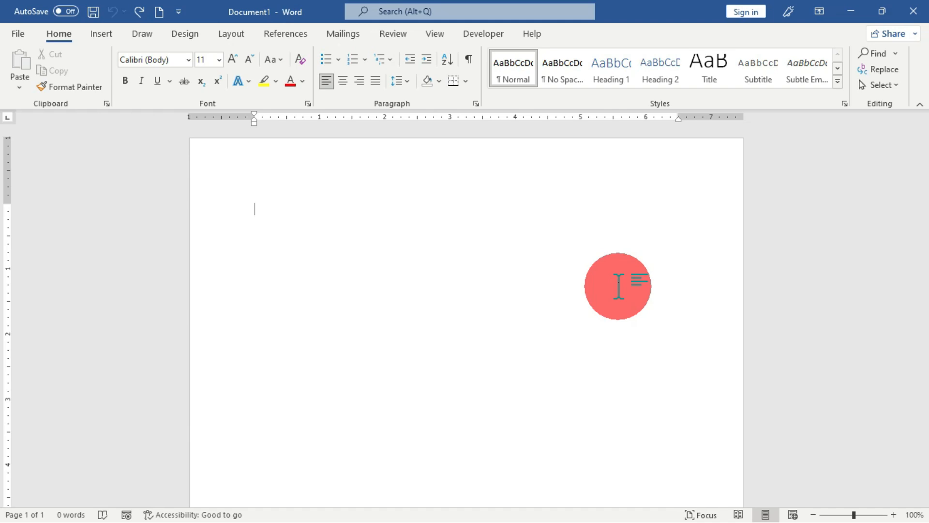
- Open the recent document BTC WORD TUTORIALS and cycle its second body paragraph twice through uppercase, lowercase and sentence case
key("ctrl+o")
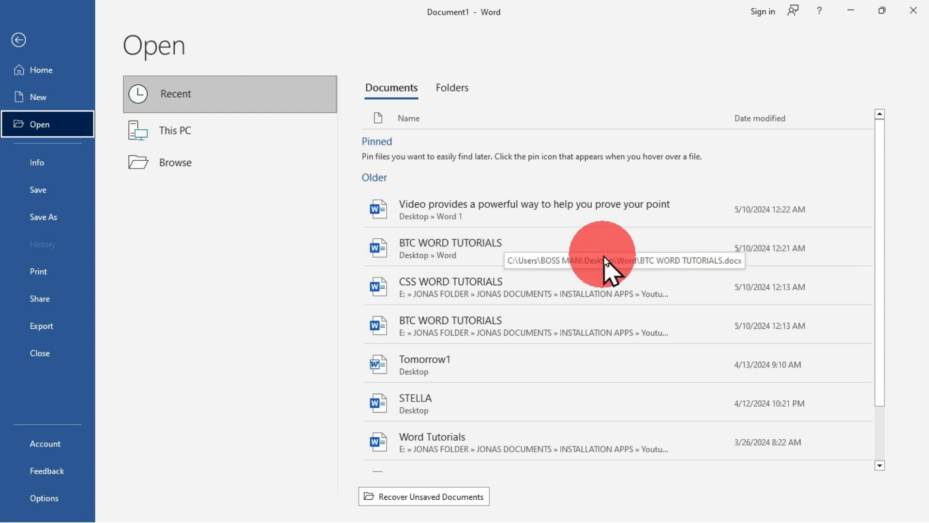
left_click(571, 248)
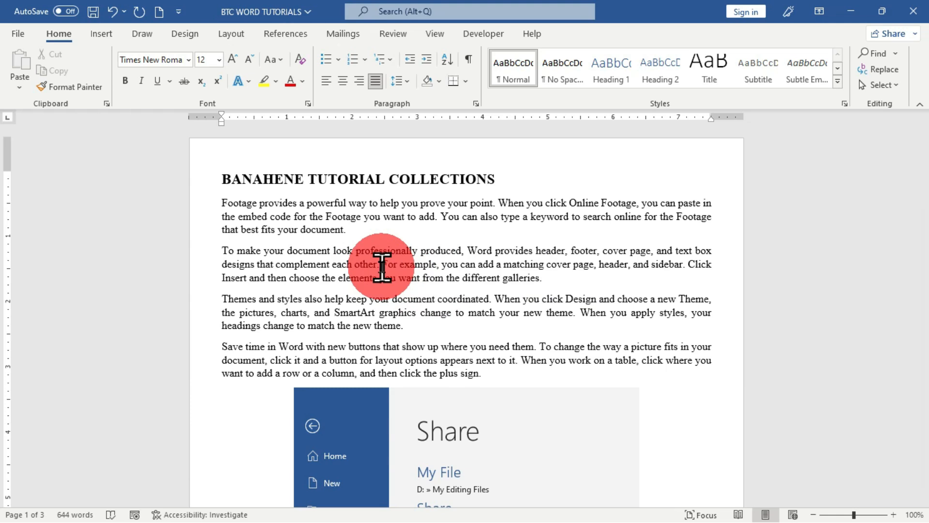
triple_click(381, 265)
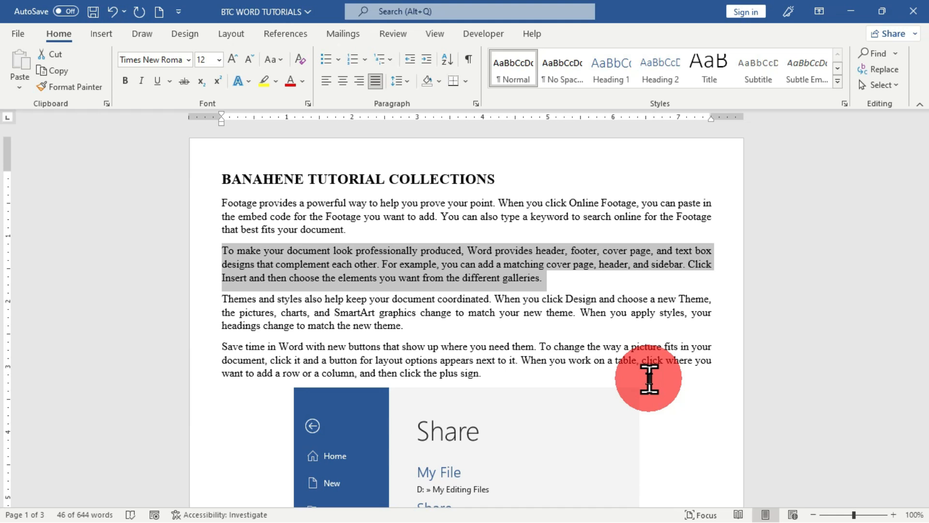
key("shift+F3")
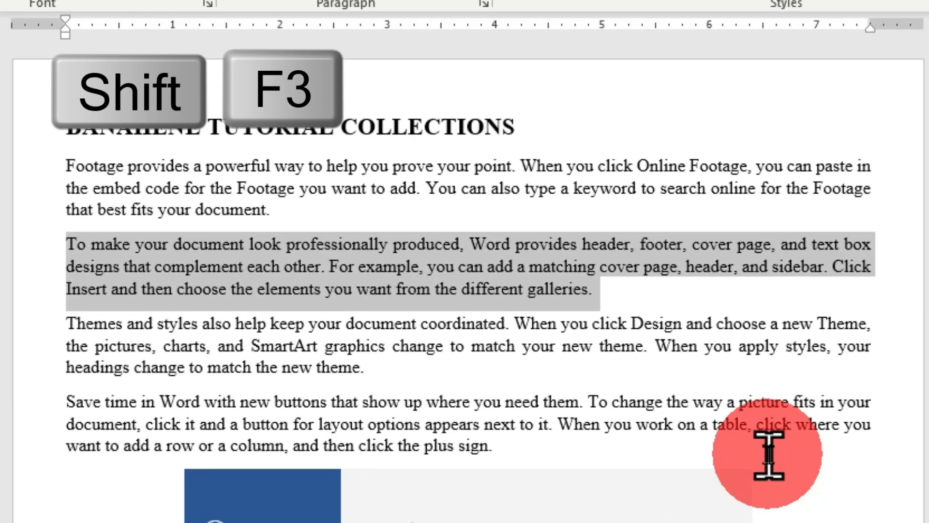
key("shift+F3")
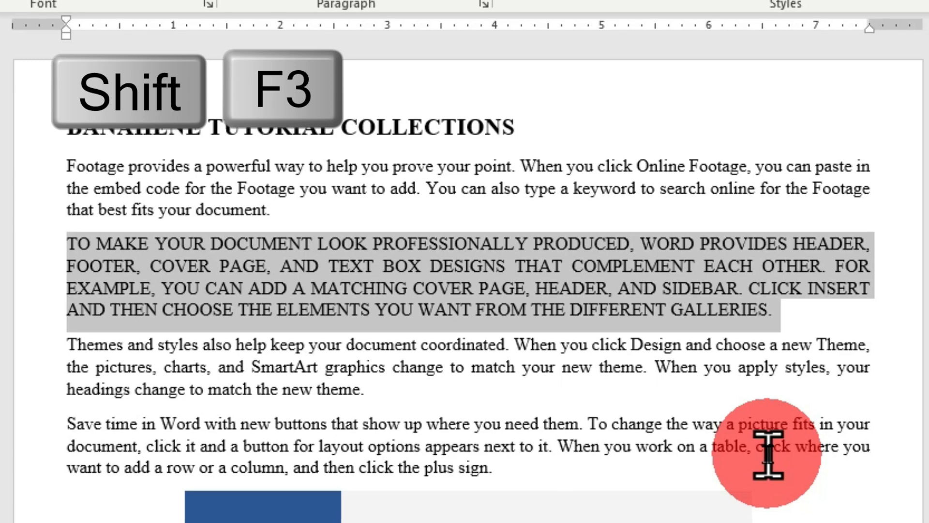
key("shift+F3")
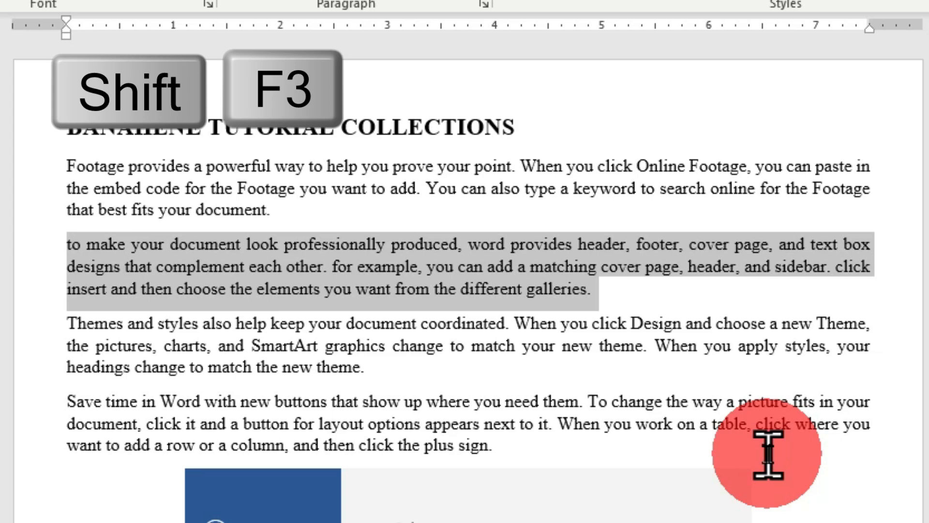
key("shift+F3")
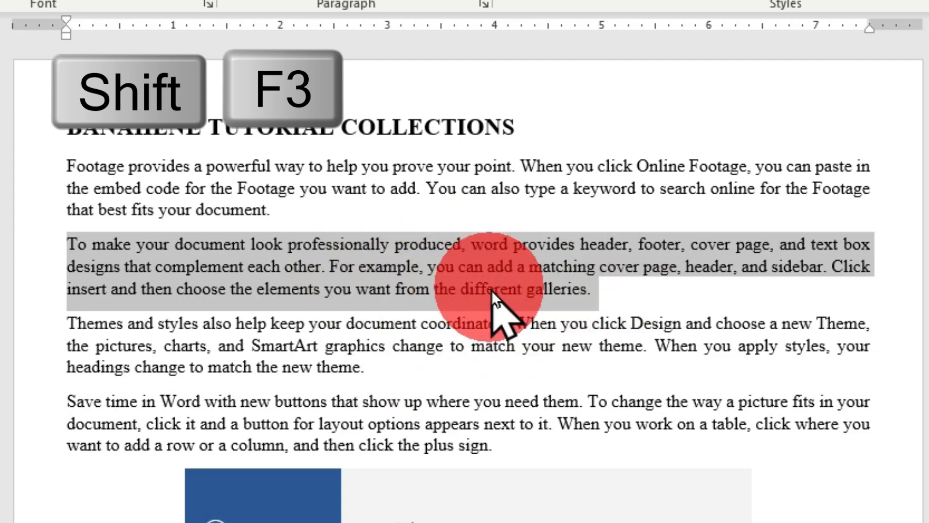
key("shift+F3")
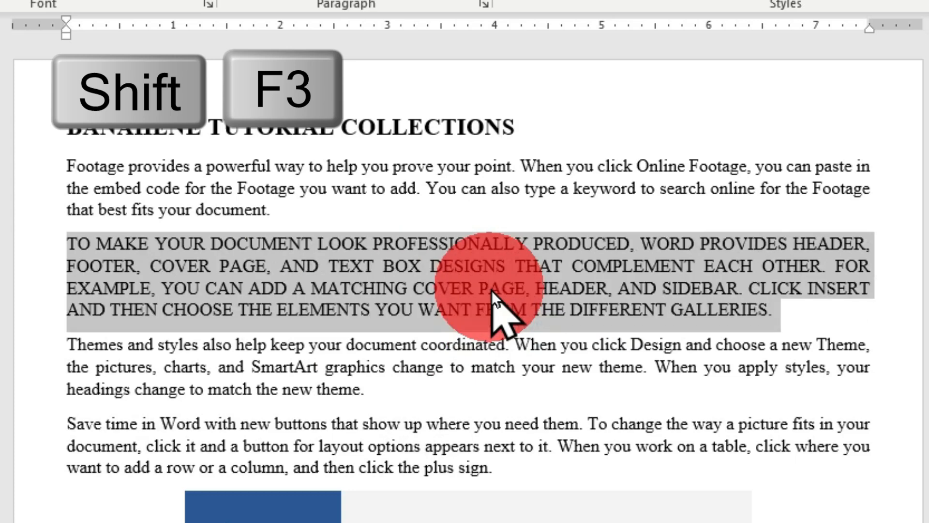
key("shift+F3")
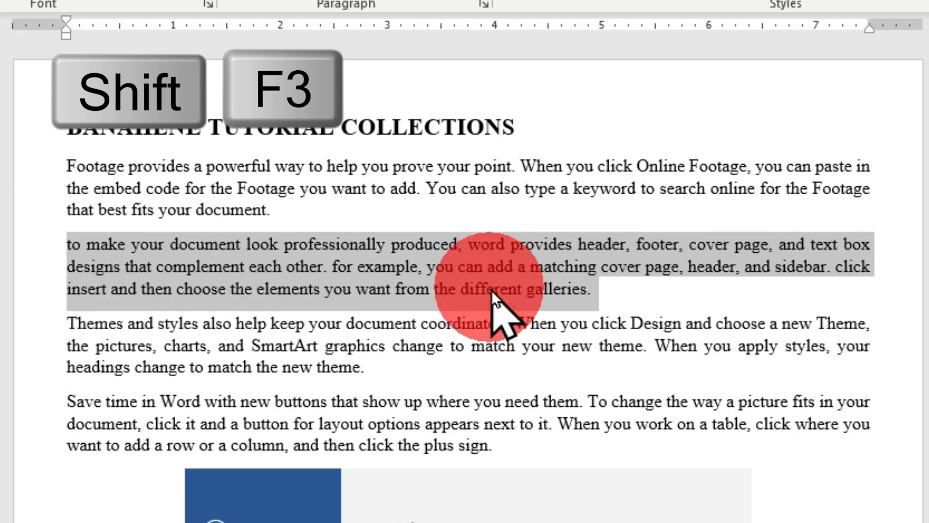
key("shift+F3")
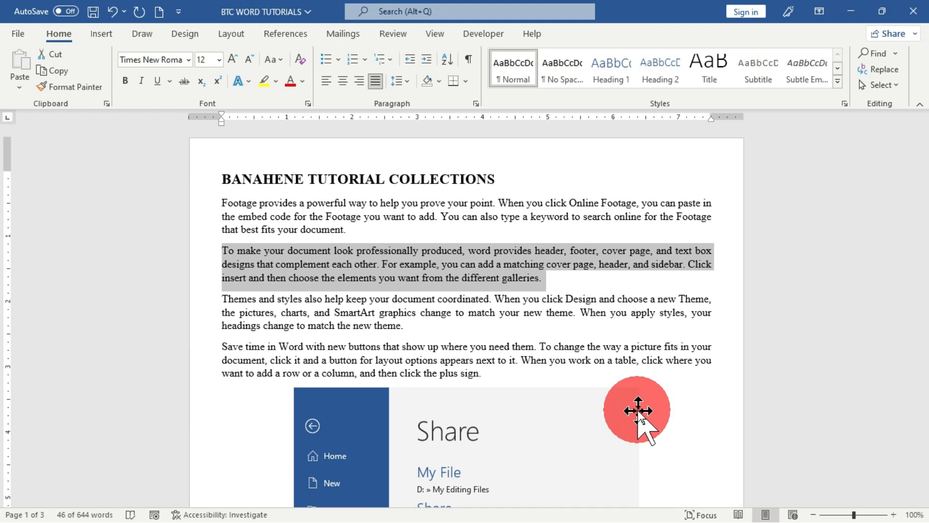
- Browse to the Desktop for a file to open, select the PDF PROFESSIONAL DOCUMENT and inspect its file properties
key("ctrl+o")
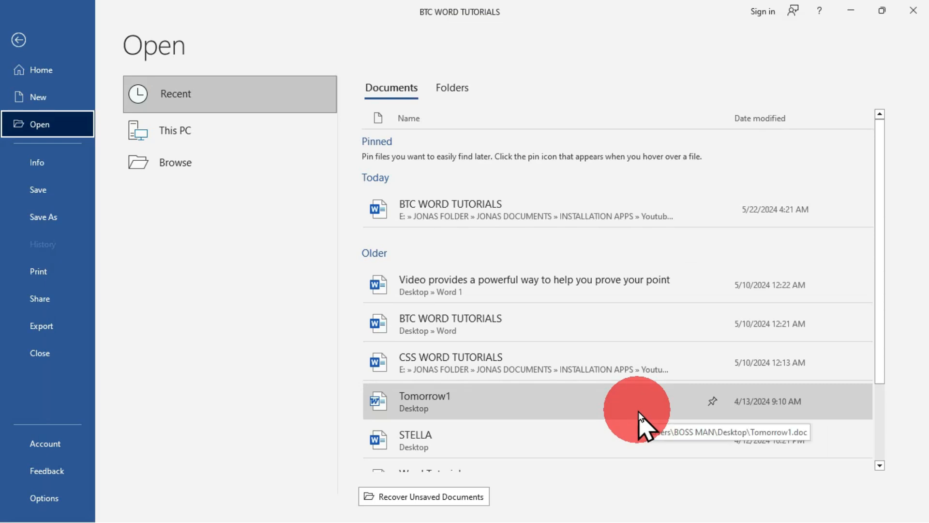
left_click(219, 175)
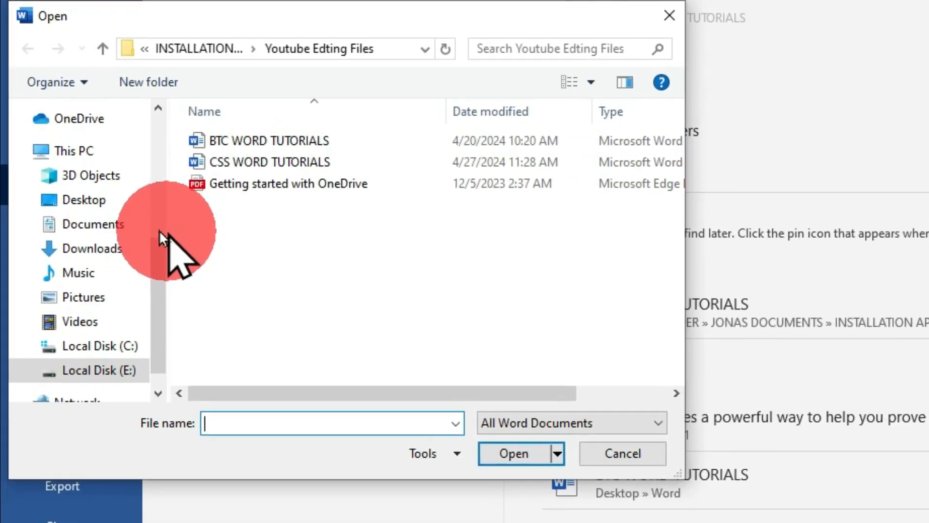
left_click(110, 210)
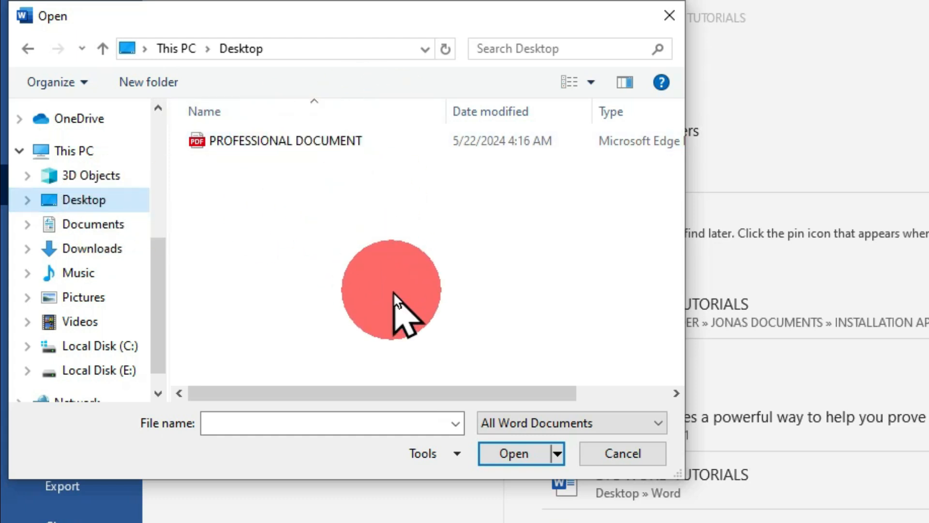
double_click(251, 140)
right_click(252, 140)
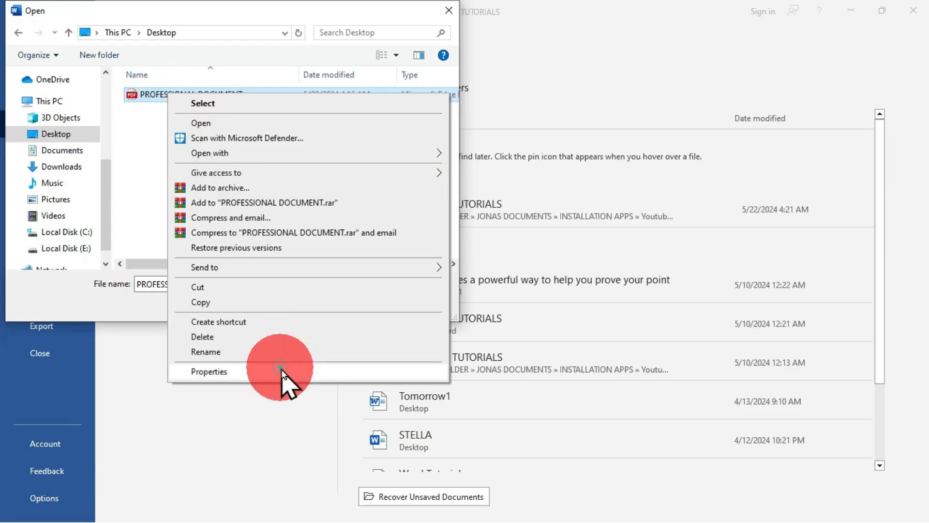
left_click(281, 370)
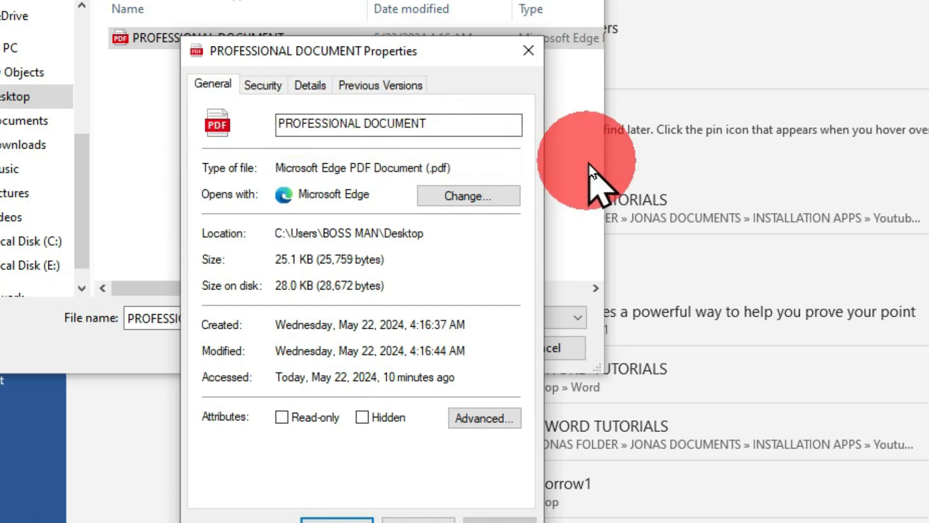
left_click(529, 50)
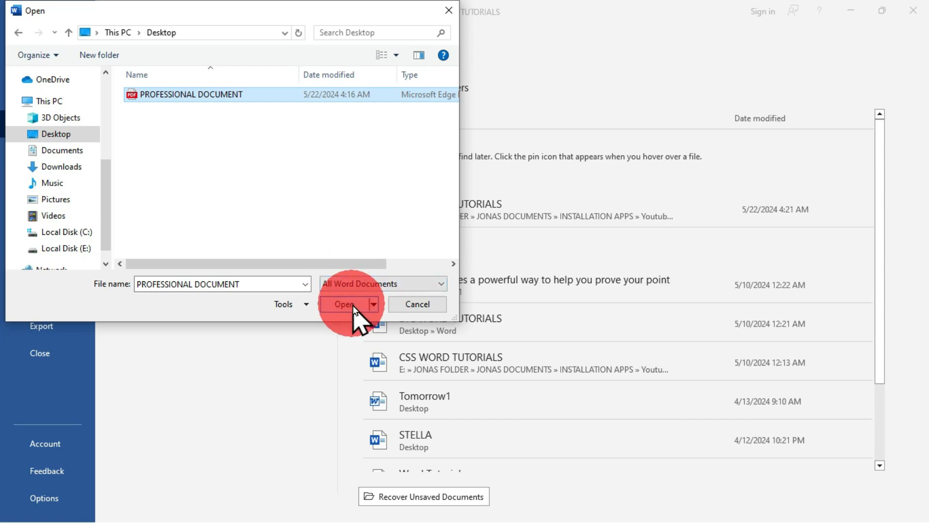
- Open the selected PDF as a converted, editable Word document and look through it from beginning to end
left_click(345, 305)
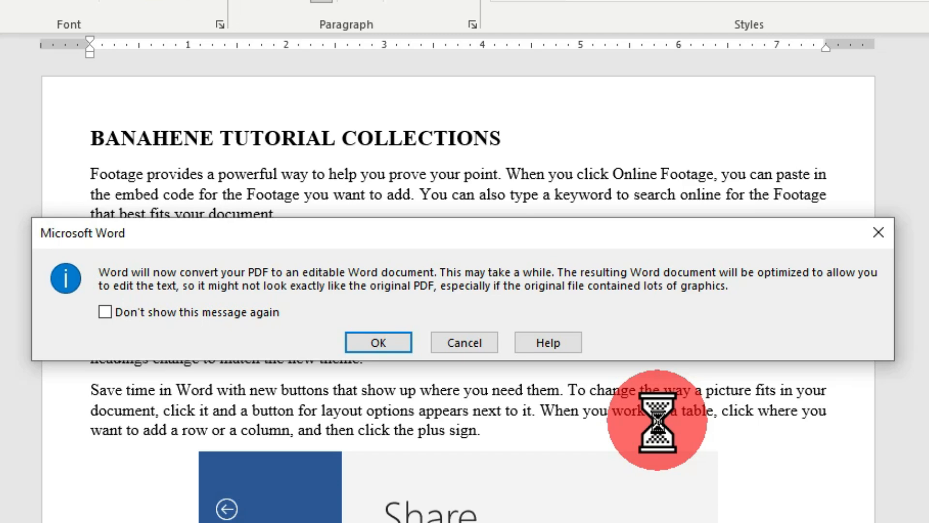
left_click(382, 339)
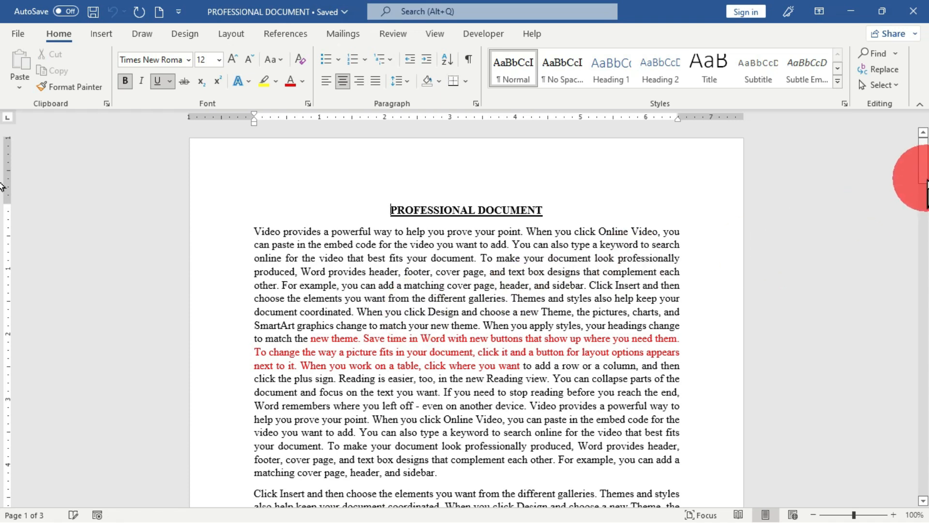
left_click_drag(926, 172, 924, 487)
left_click_drag(923, 423, 922, 142)
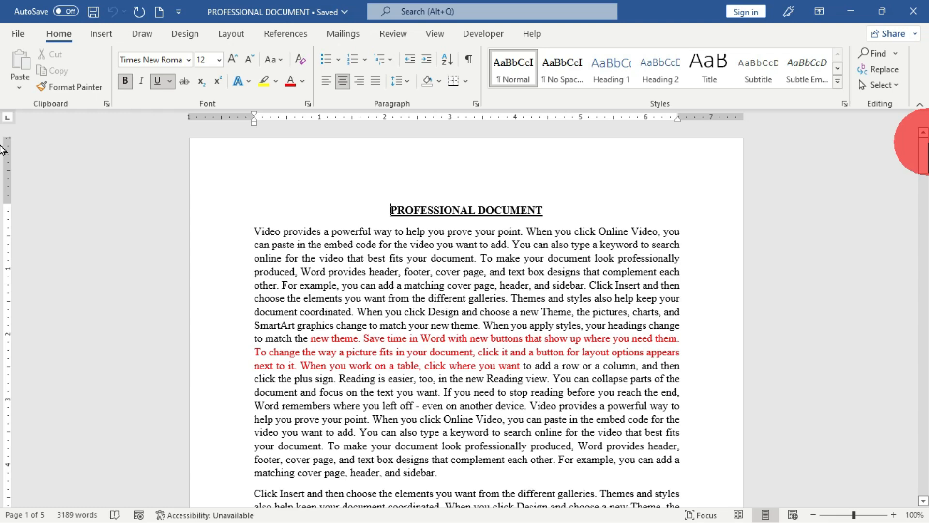
mouse_move(926, 145)
left_mouse_down()
mouse_move(926, 215)
mouse_move(927, 146)
left_mouse_up()
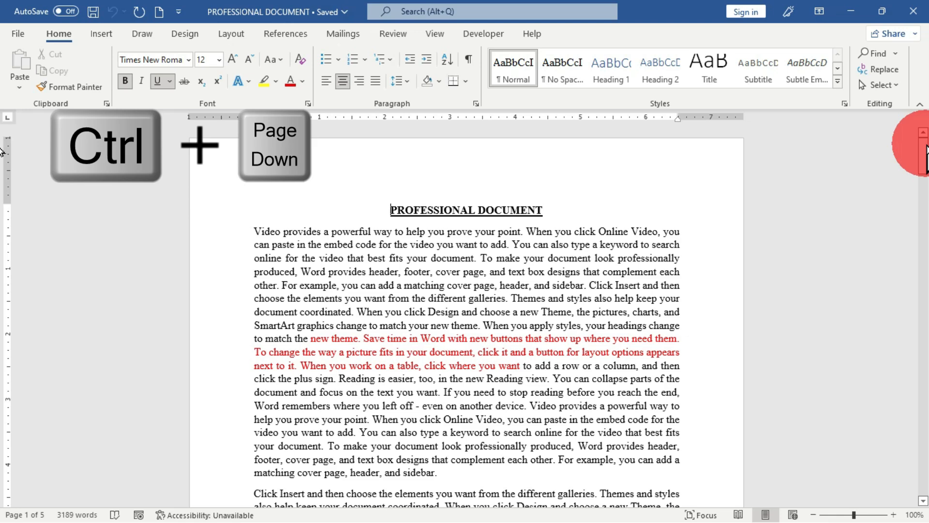
- Jump through the converted document page by page to page 5 and back to the first page
key("ctrl+Page_Down")
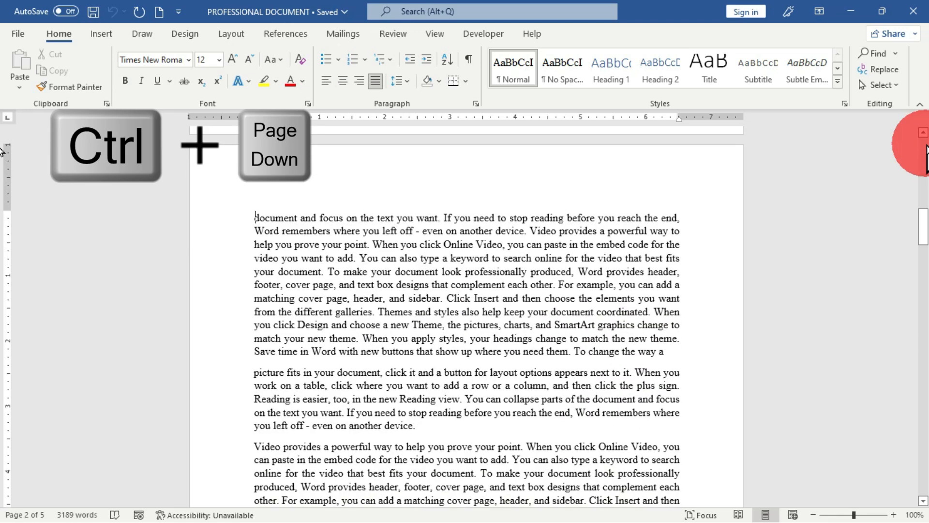
key("ctrl+Page_Down")
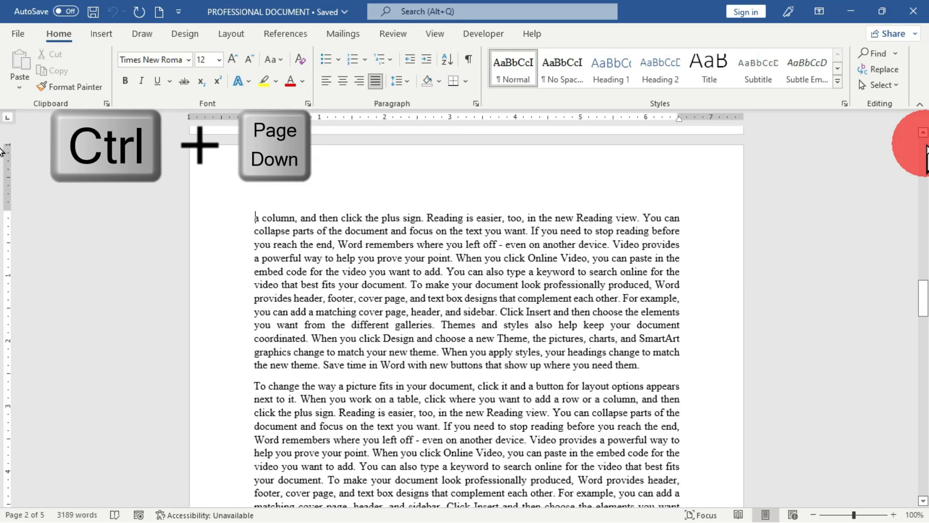
key("ctrl+Page_Down")
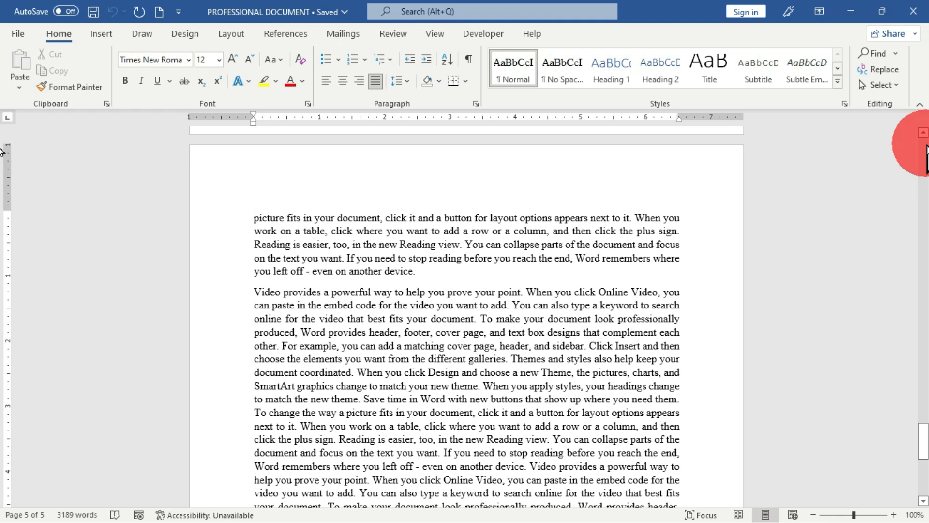
key("ctrl+Page_Up")
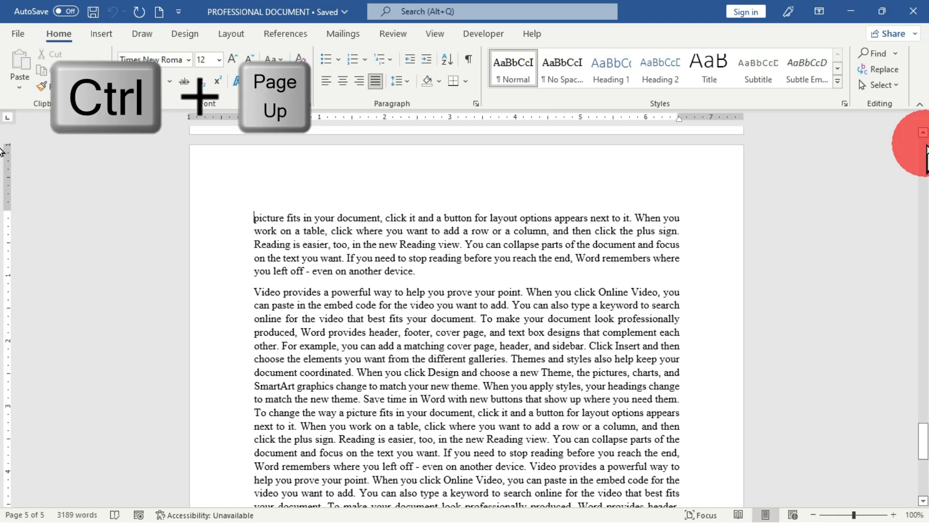
key("ctrl+Page_Up")
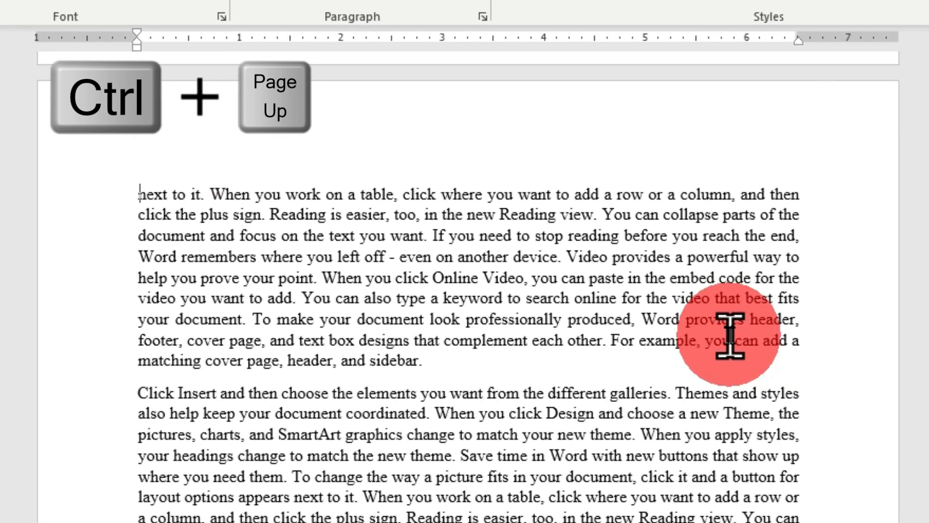
key("ctrl+Page_Up")
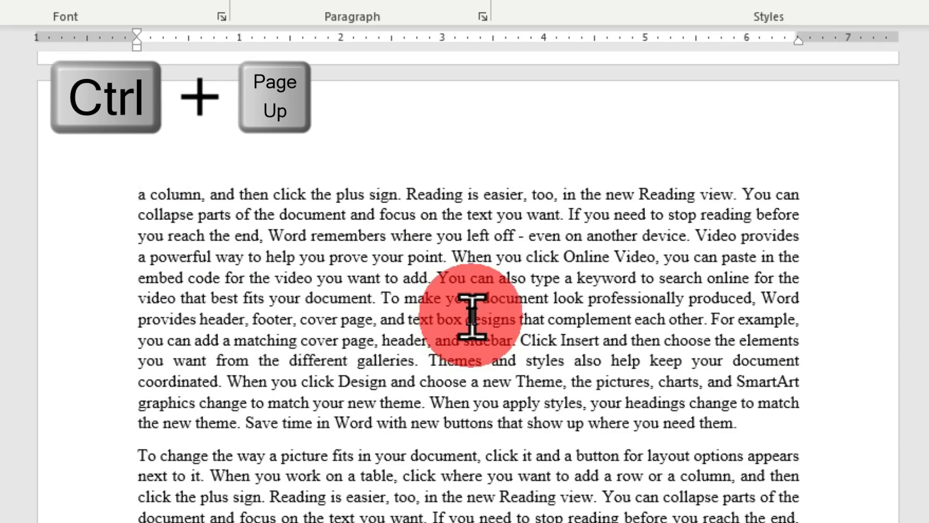
key("ctrl+Page_Up")
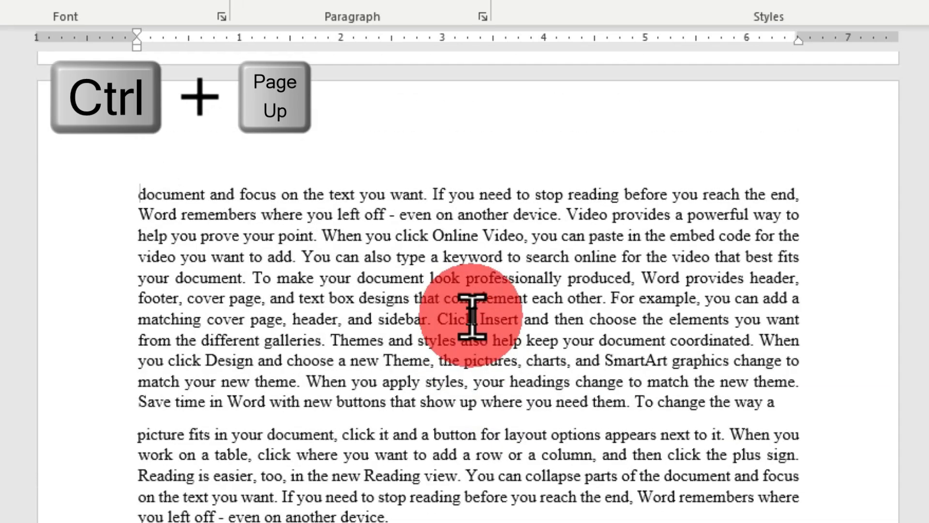
key("ctrl+Page_Up")
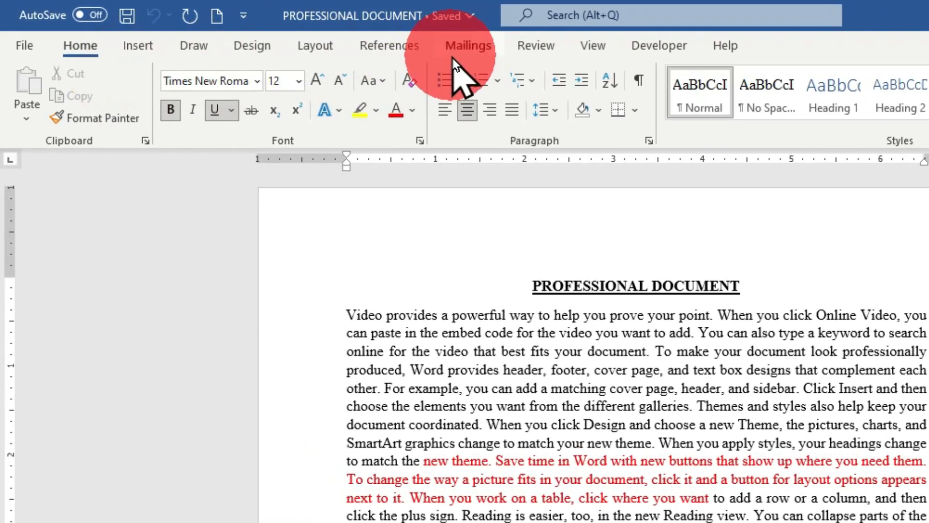
- Hide the document's rulers and show them again
left_click(600, 46)
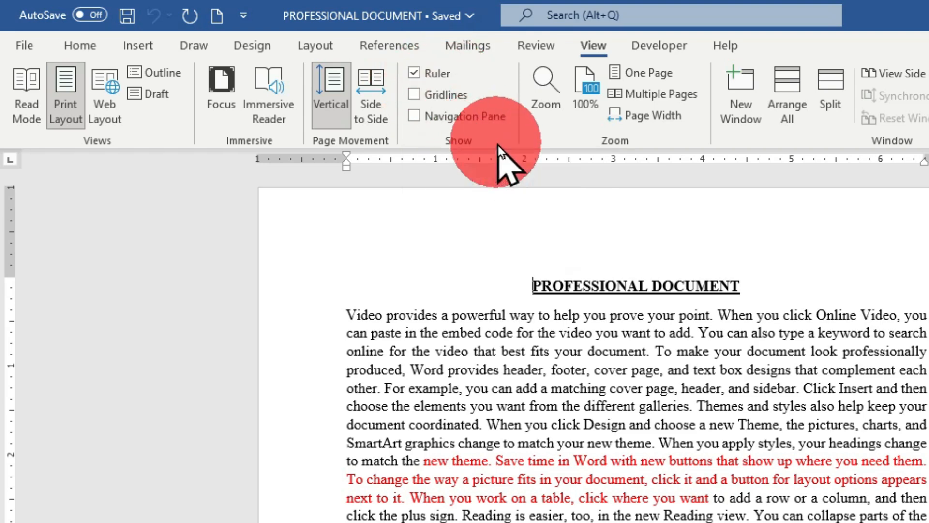
left_click(414, 75)
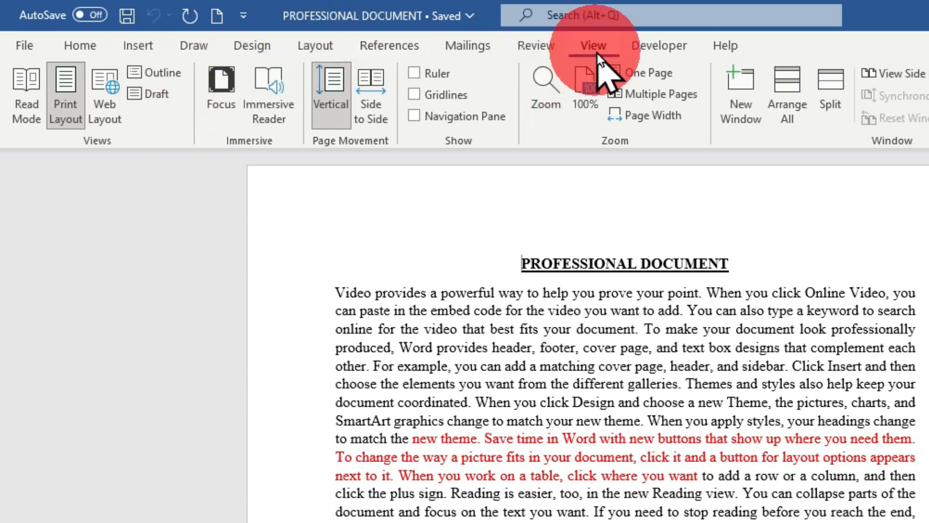
left_click(414, 74)
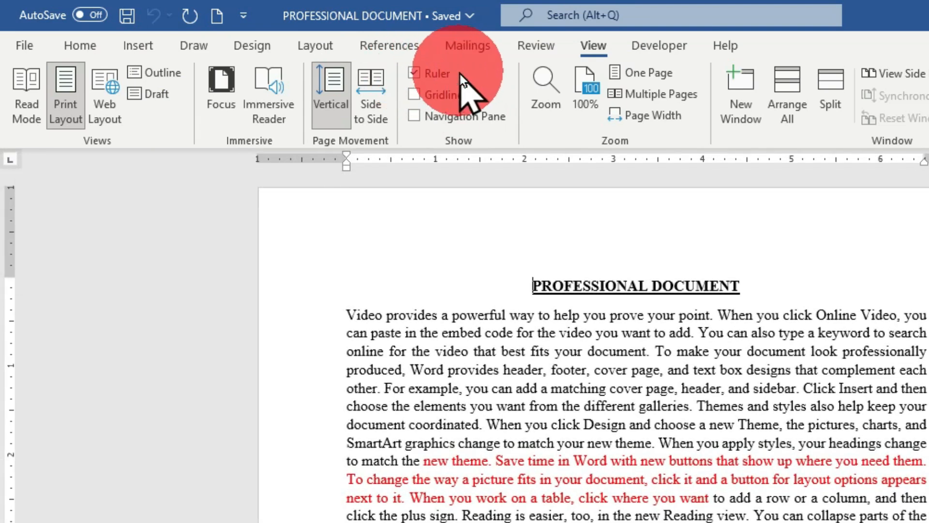